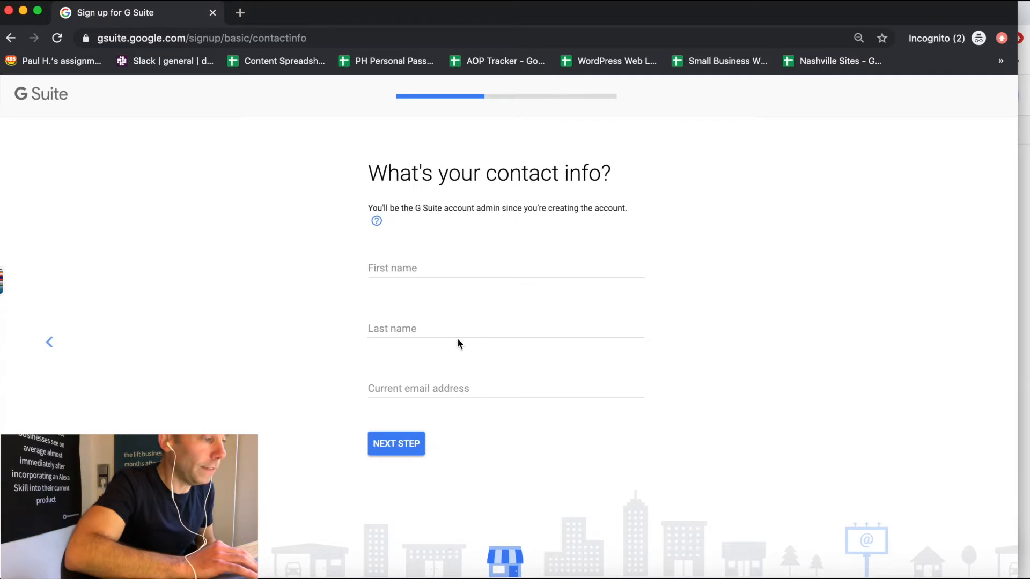
Enter the account admin's first and last name in the contact info form
click(456, 269)
key(Tab)
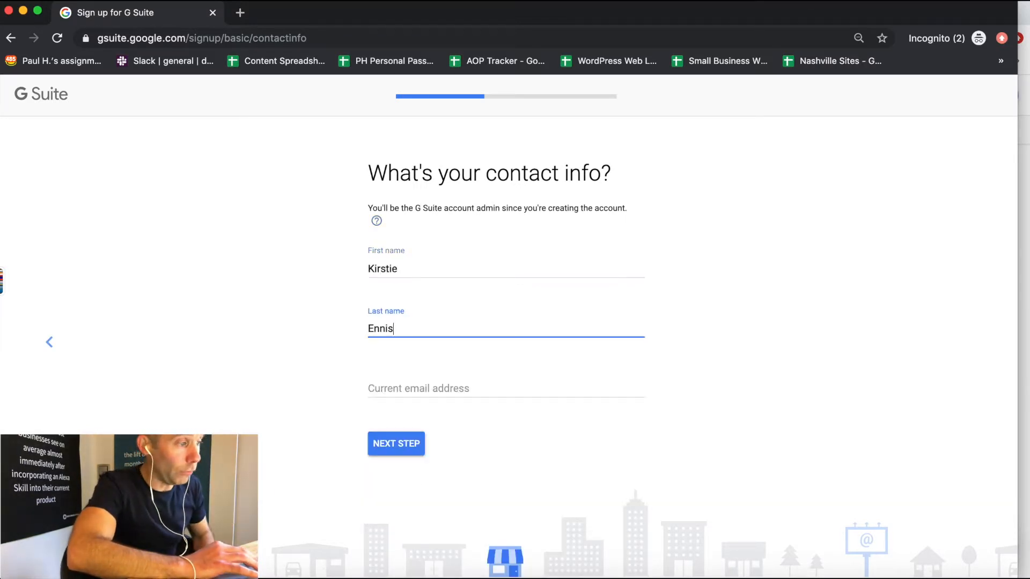
Fill in the admin's current email address and submit the contact info
key(Tab)
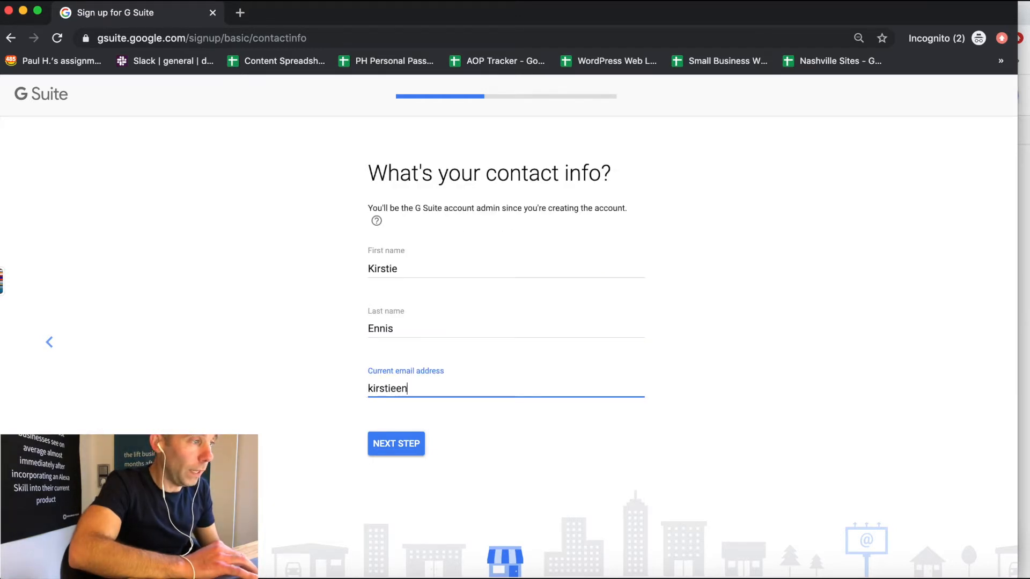
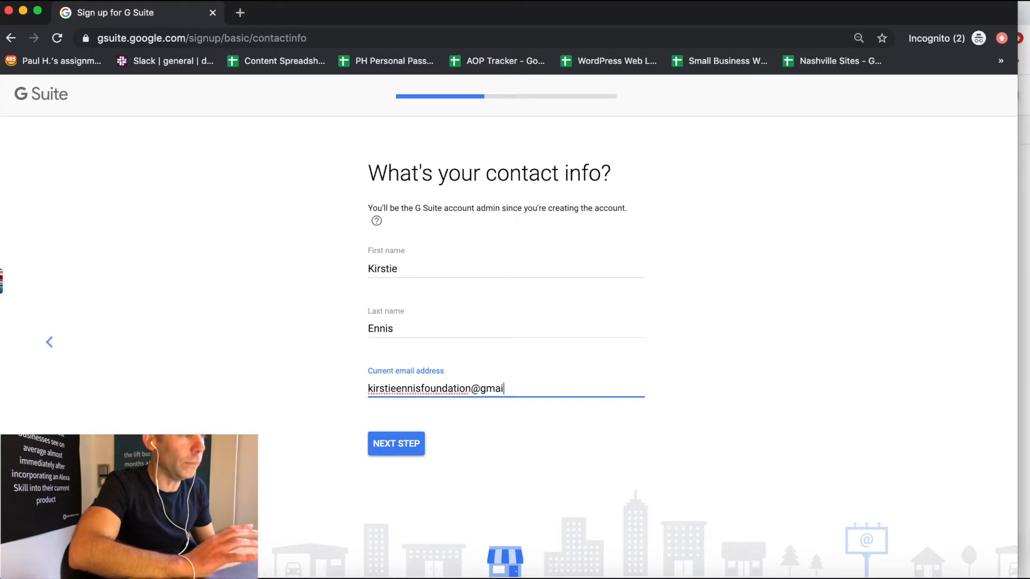
click(404, 443)
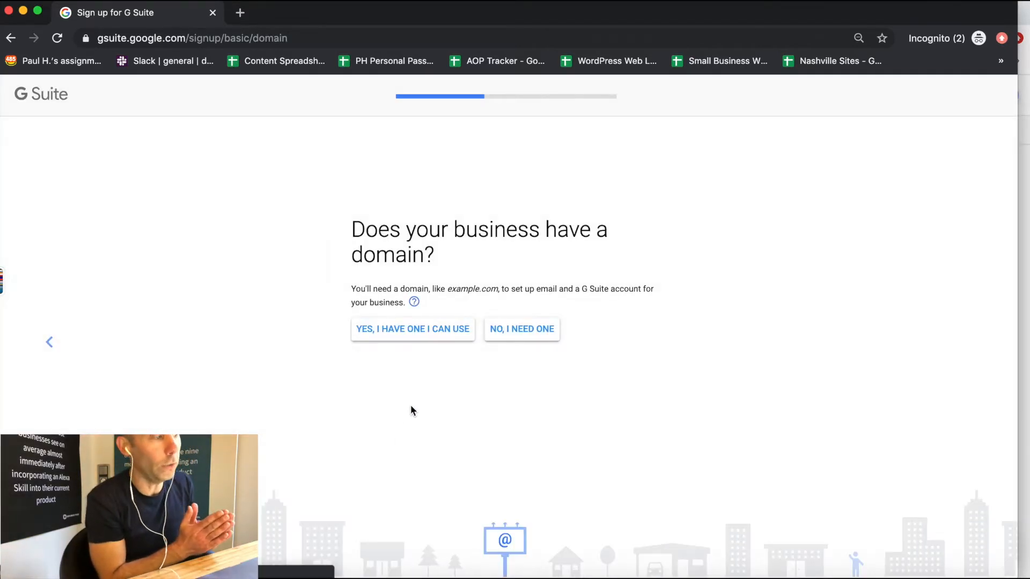
Choose to use an existing domain, enter kirstieennisfoundation.com, and confirm it for the account setup
click(417, 338)
click(418, 333)
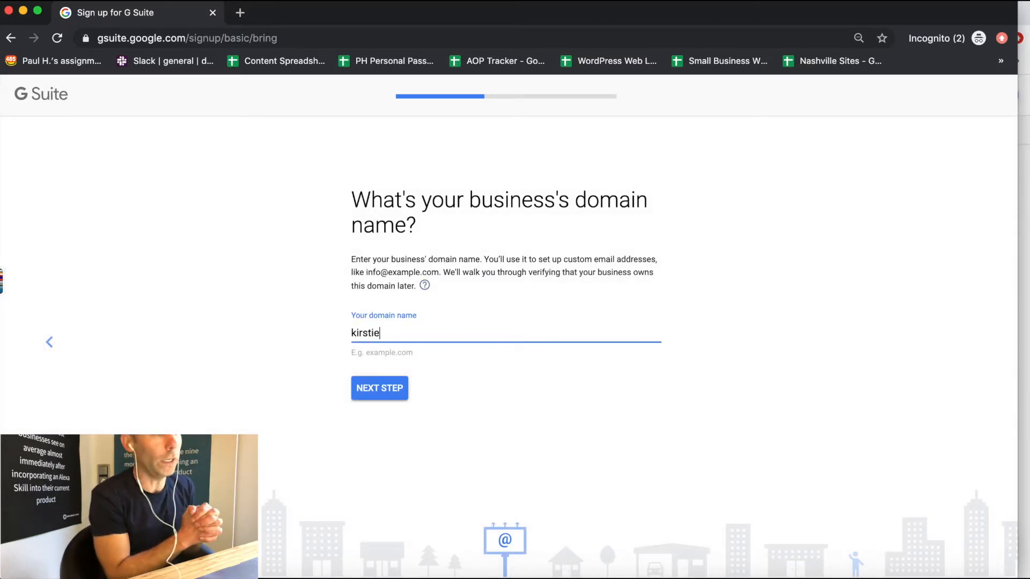
text(kirstieennisfoundation.com)
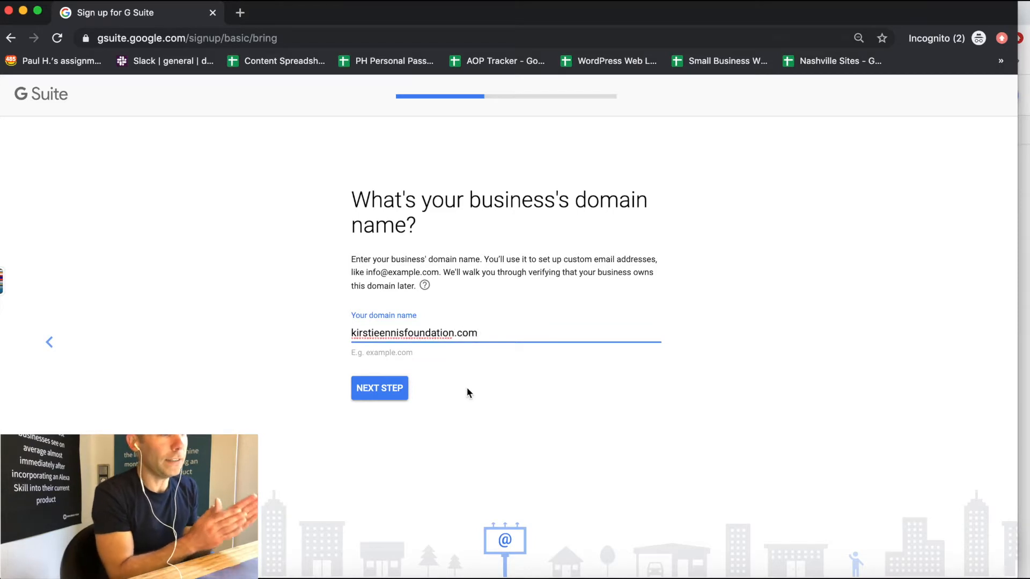
click(375, 387)
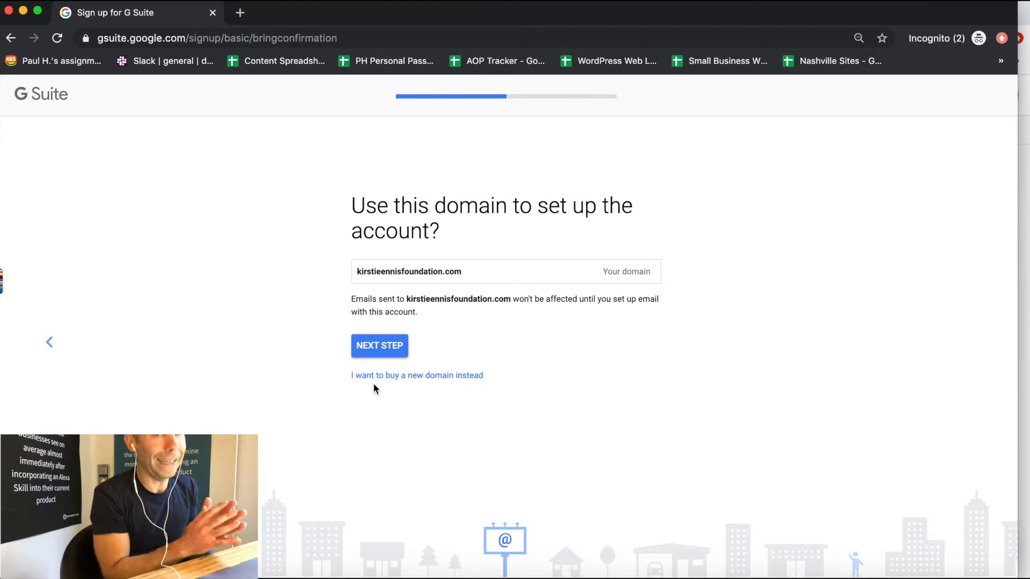
click(383, 356)
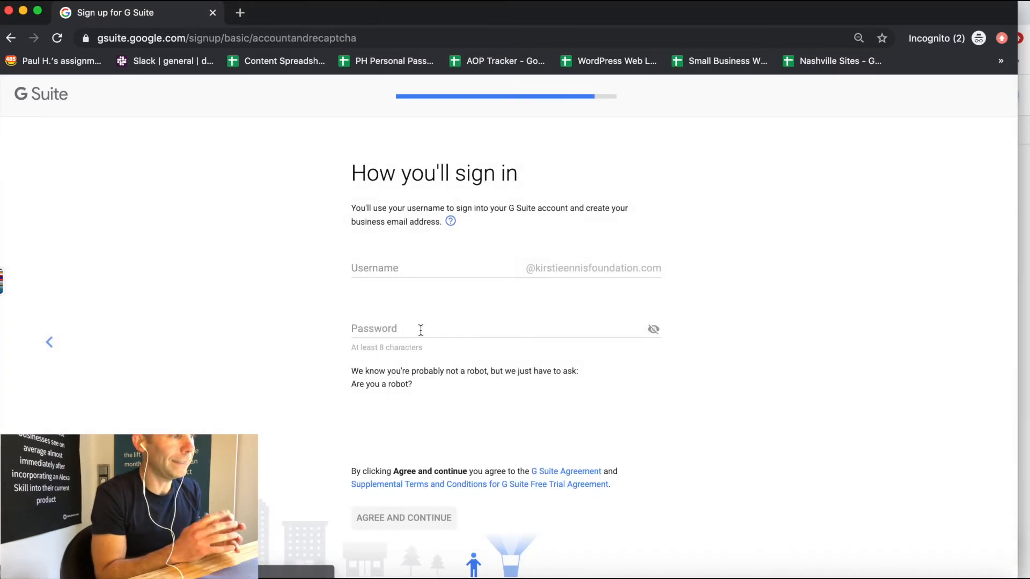
Set up the sign-in with username info and an account password, complete the robot check, and accept the agreement
click(420, 271)
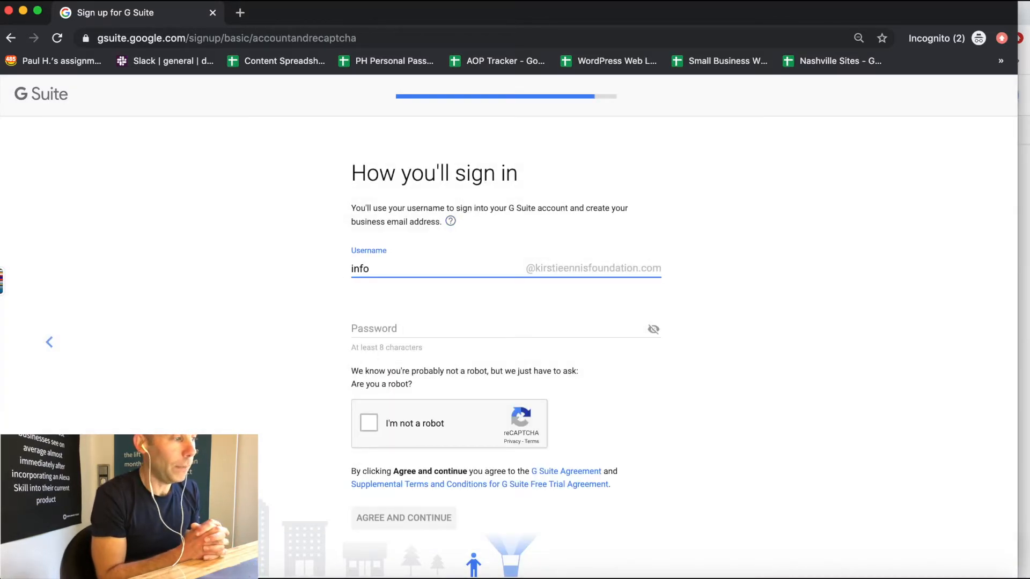
key(Tab)
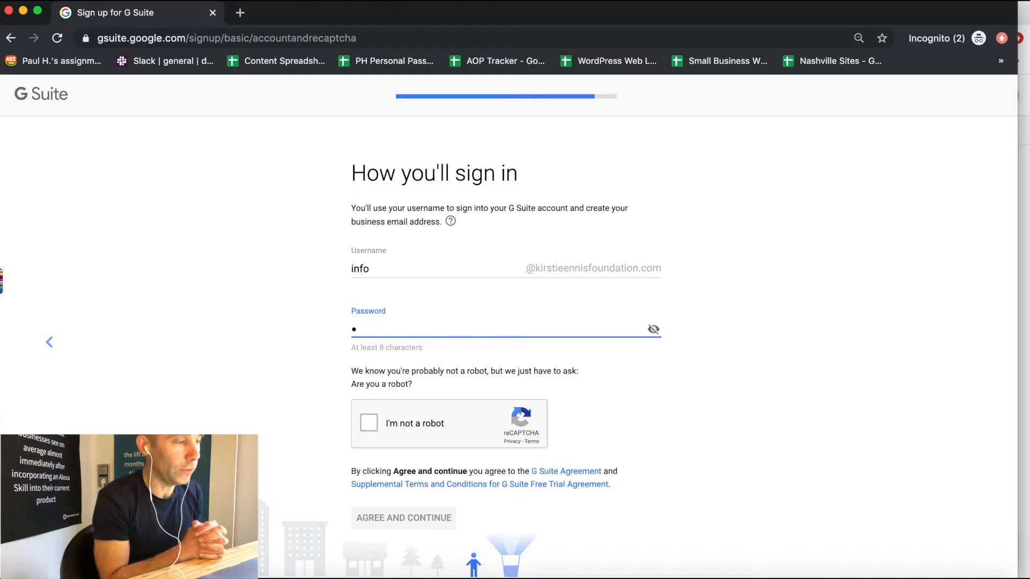
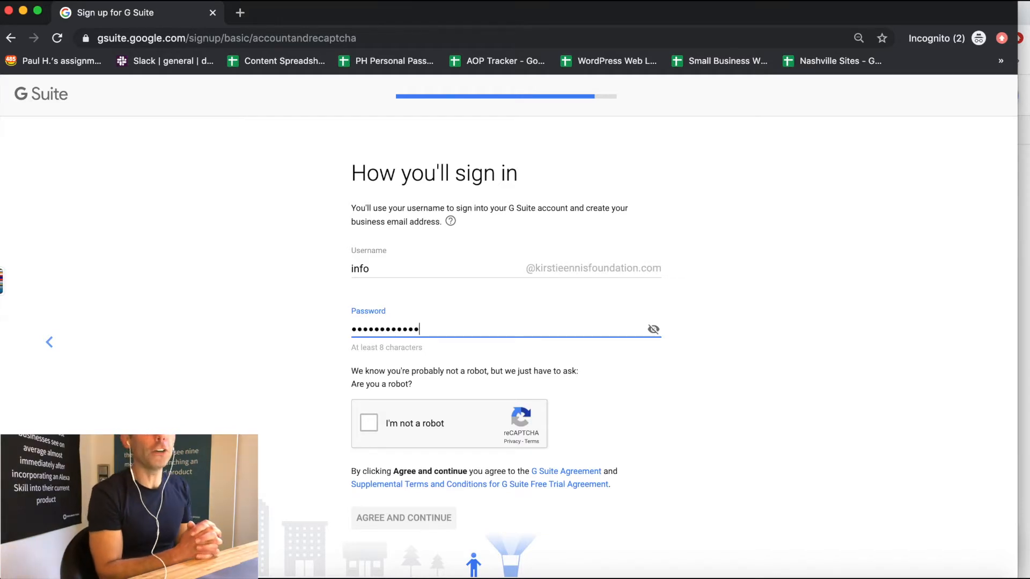
click(369, 424)
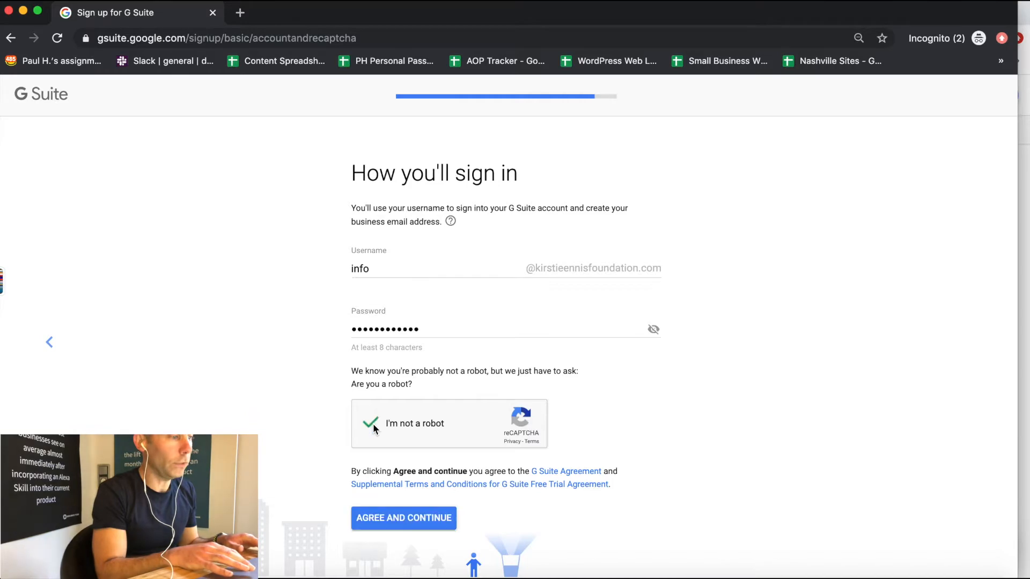
click(409, 525)
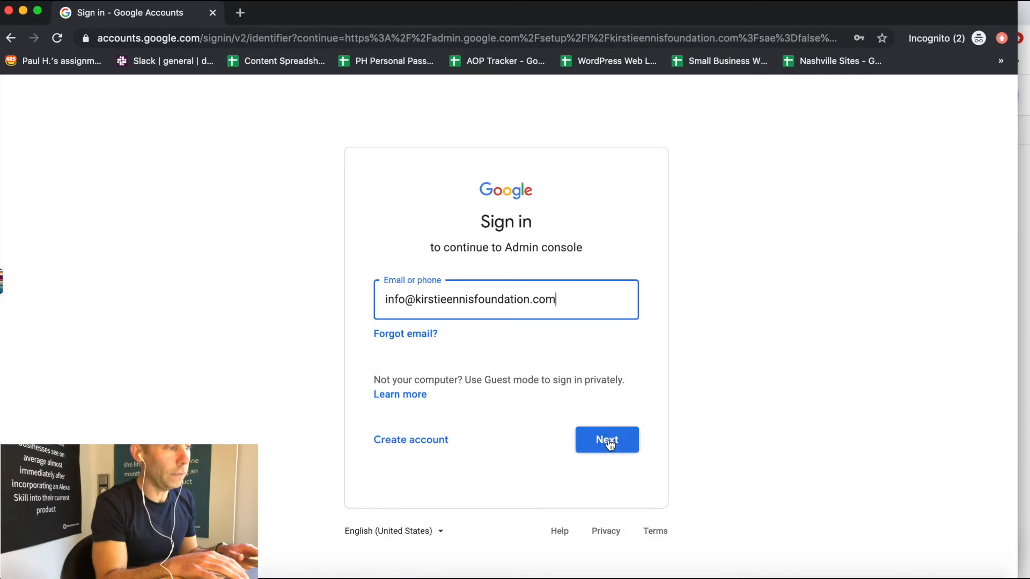
Sign in to the Admin console with the new account's email and password
click(608, 443)
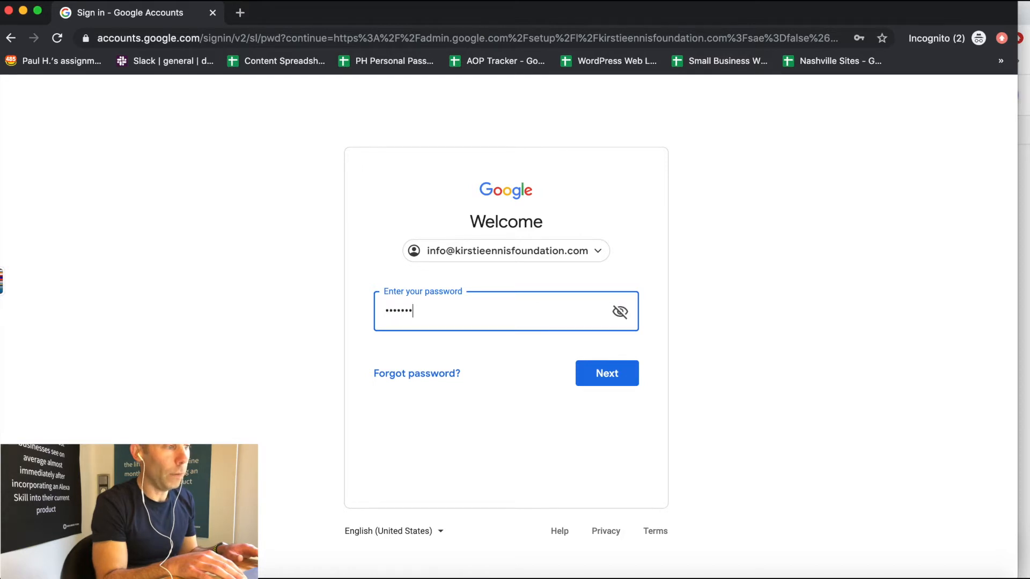
text(•)
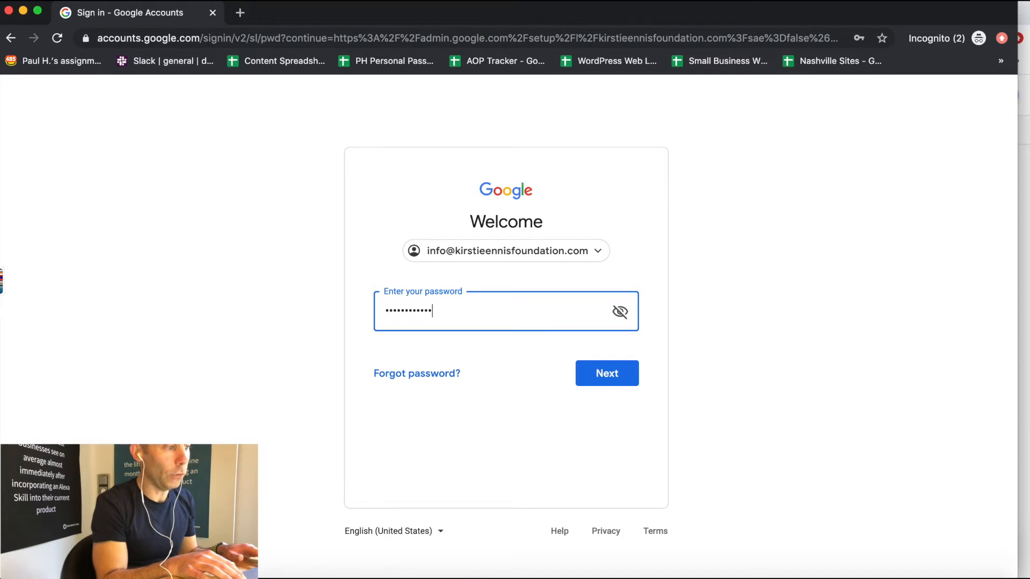
click(609, 379)
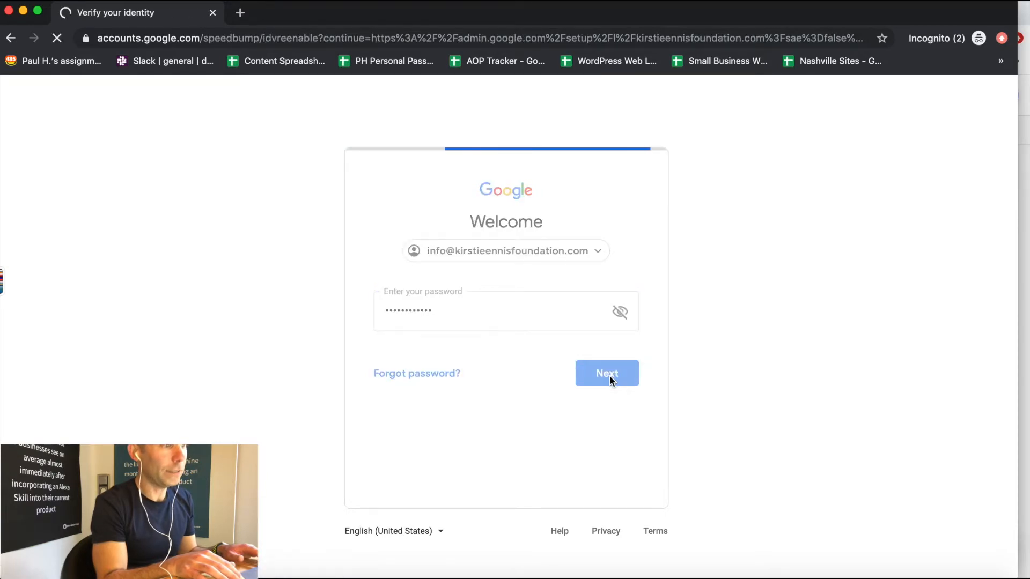
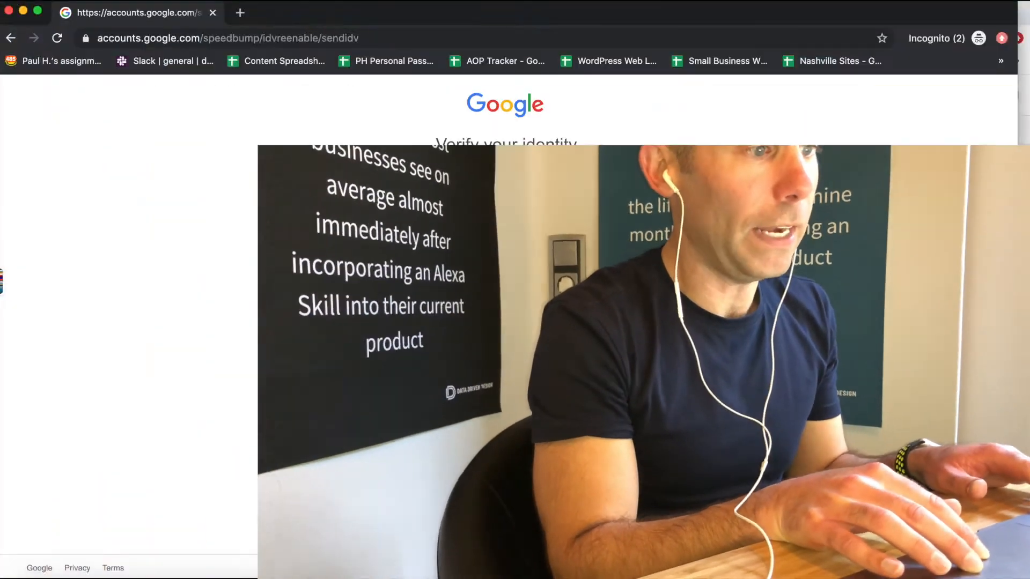
Verify the identity with the verification code and accept the new account's terms
click(458, 331)
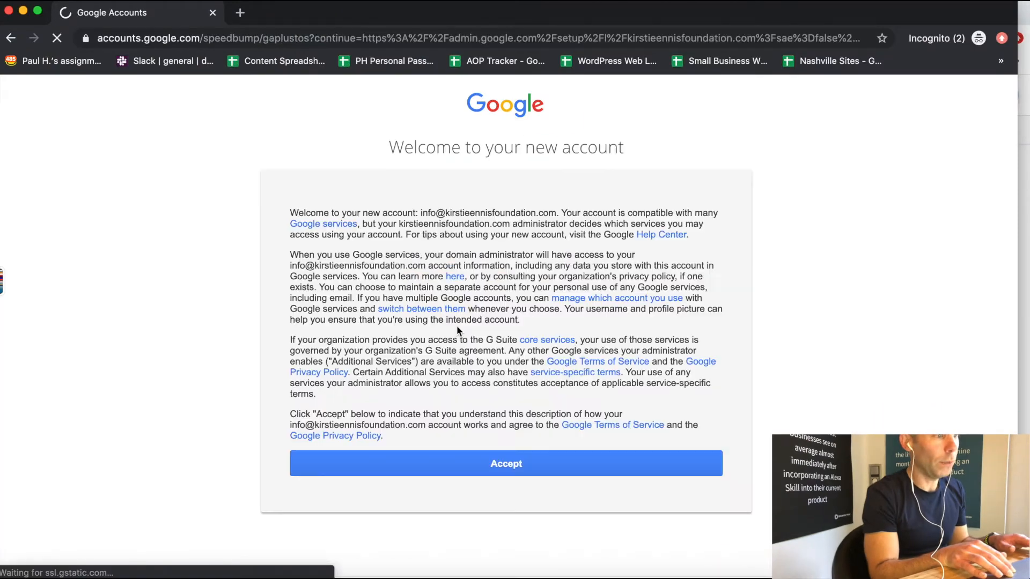
click(489, 467)
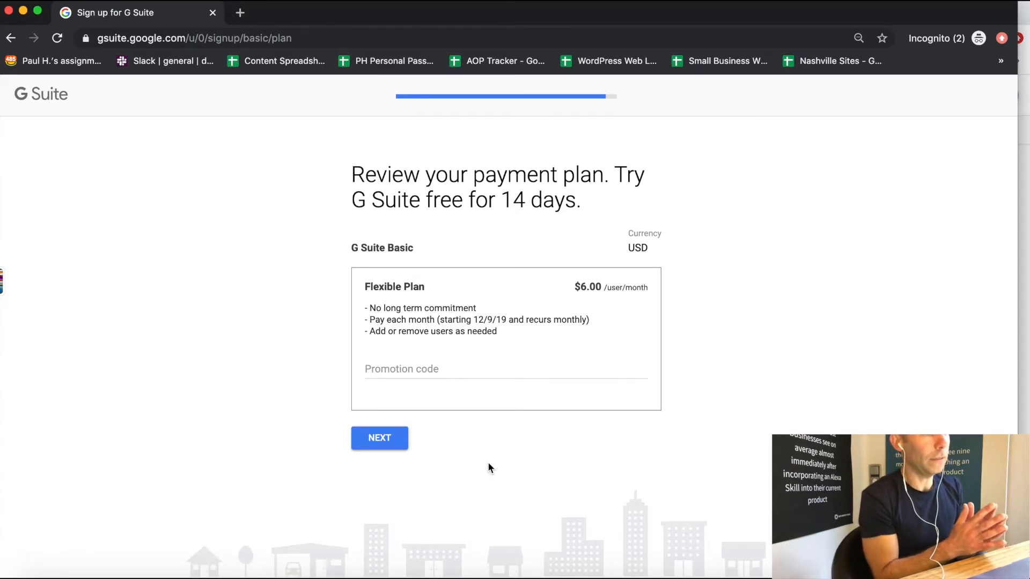
Continue with the G Suite Basic Flexible Plan and go through the customer info at checkout
click(386, 438)
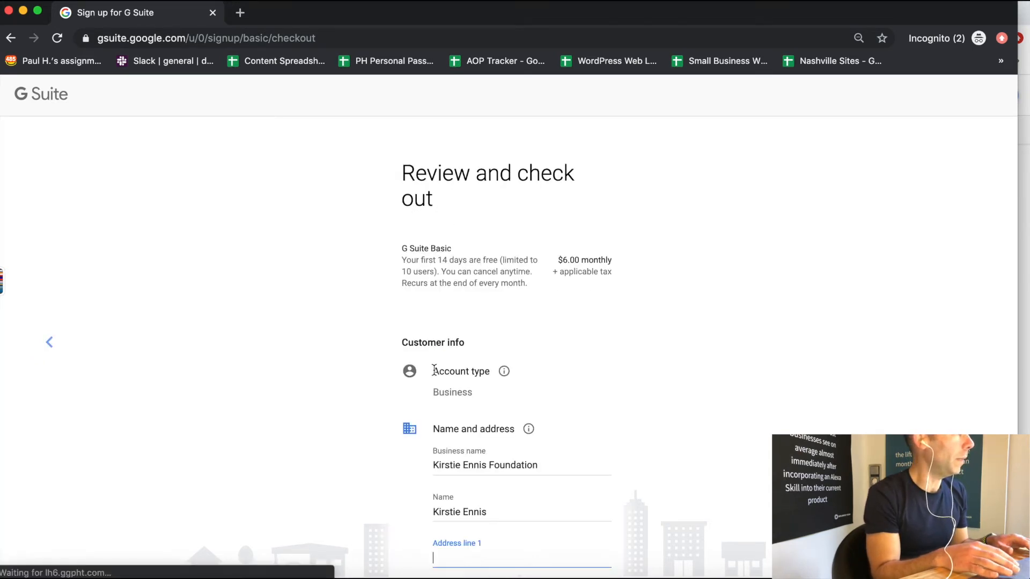
scroll(686, 358, down, 6)
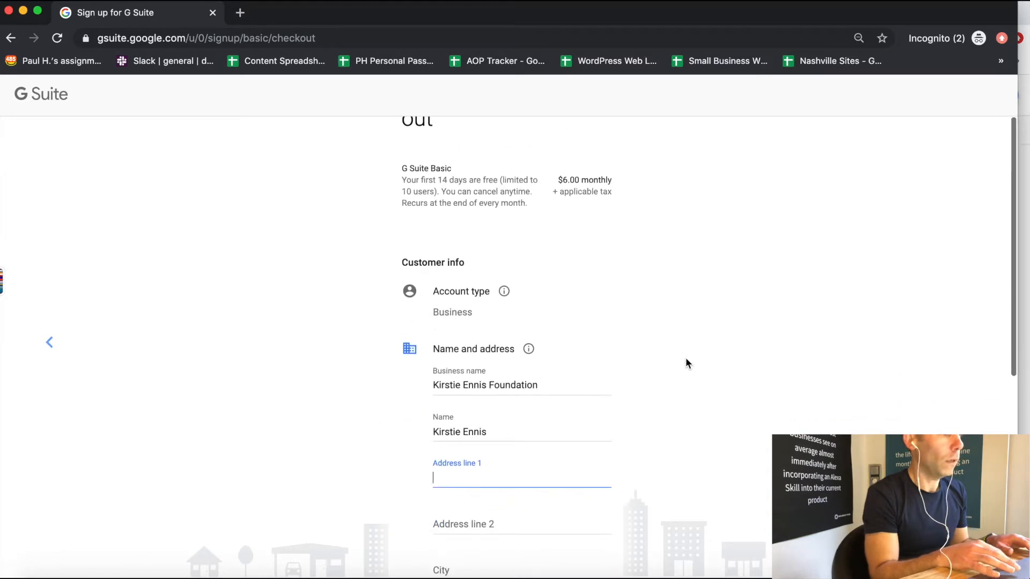
scroll(686, 359, down, 3)
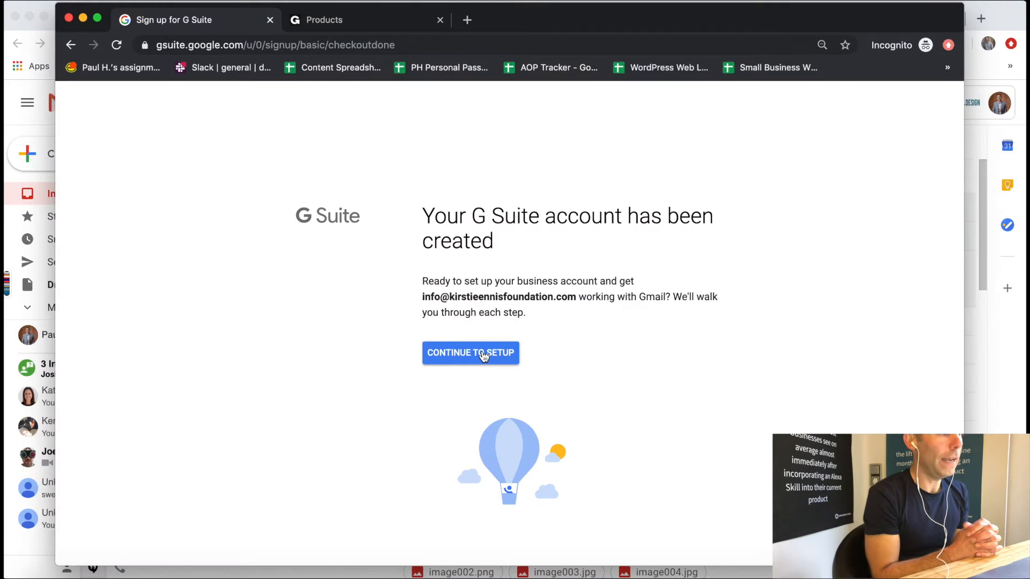
Continue to the G Suite setup and complete the add-people stage by confirming that all existing user email addresses were added
click(484, 355)
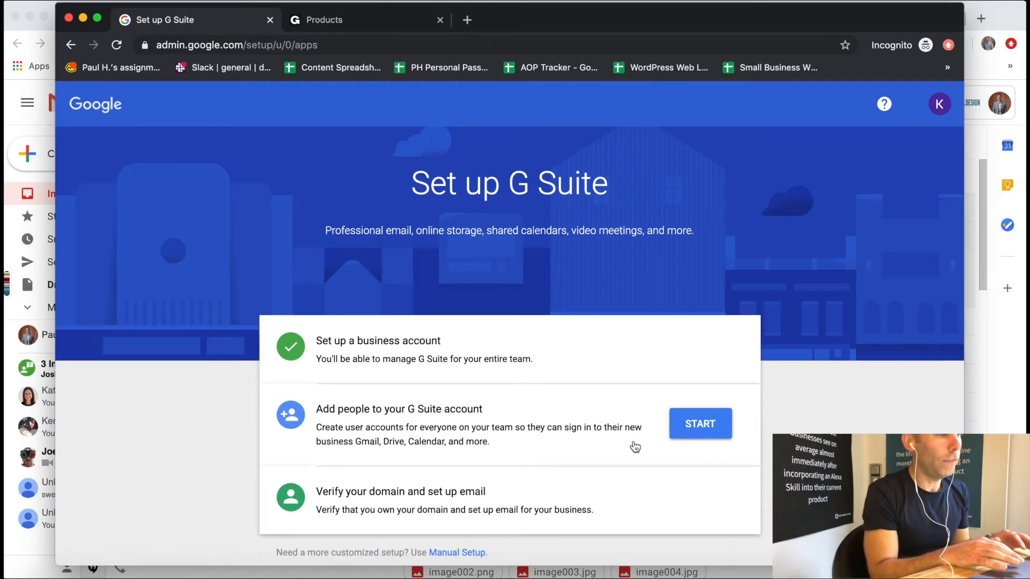
click(692, 429)
scroll(692, 430, down, 6)
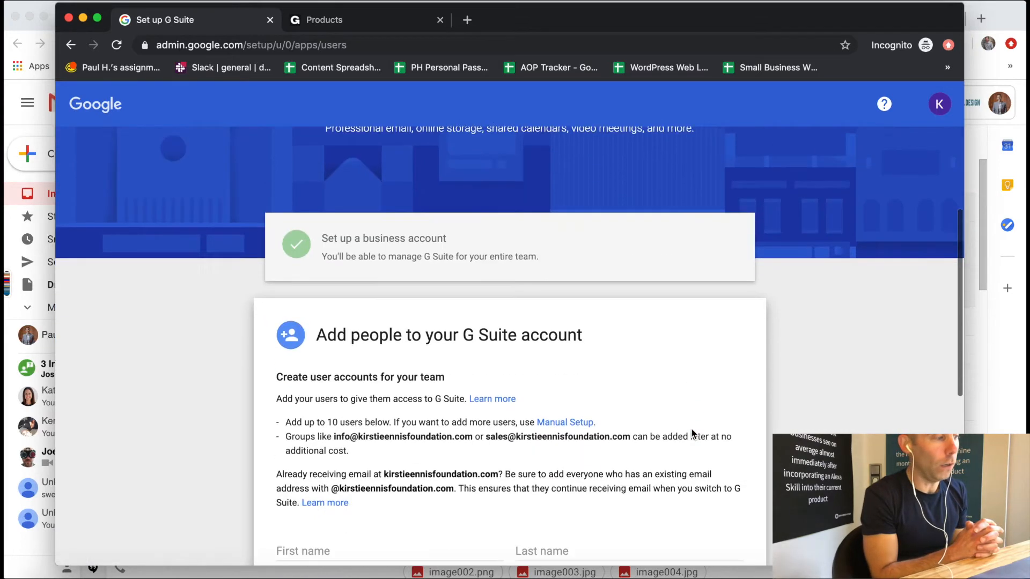
scroll(691, 430, down, 3)
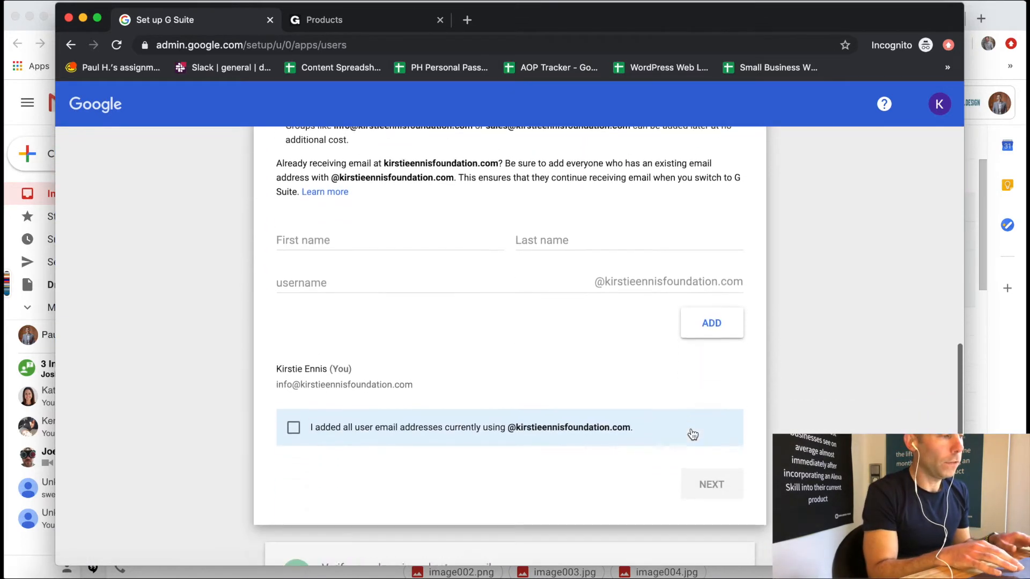
click(292, 386)
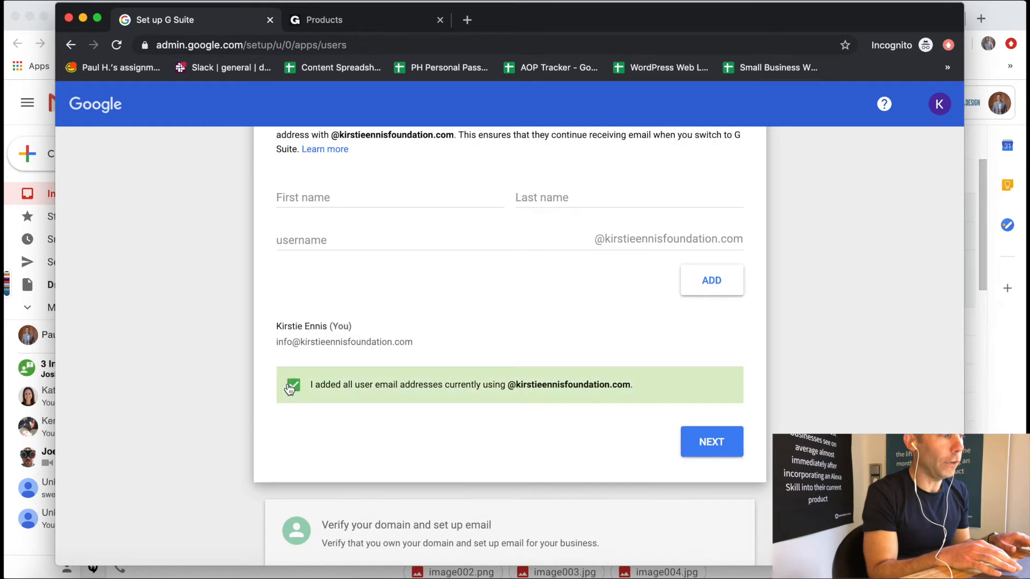
scroll(499, 446, down, 1)
click(710, 429)
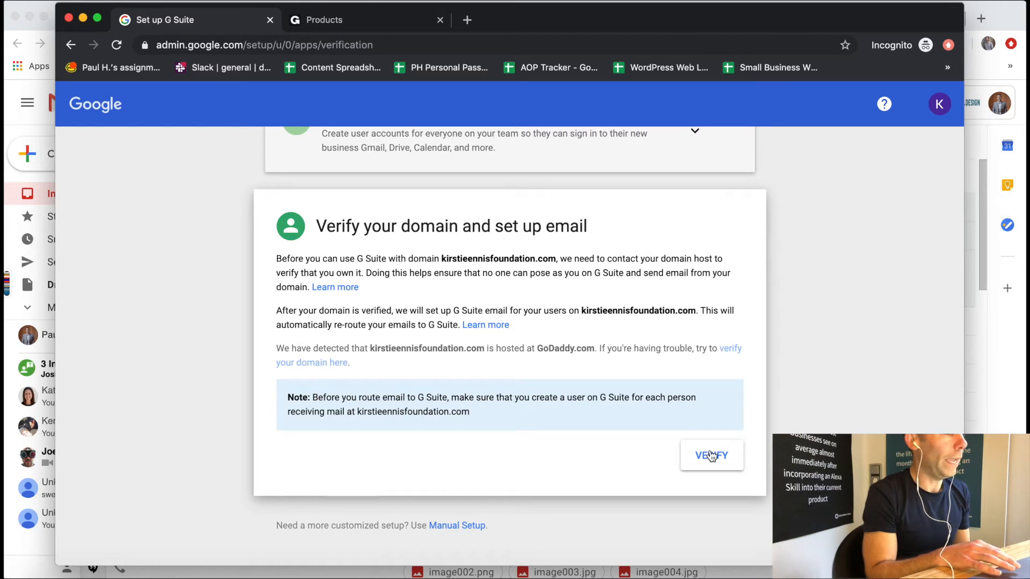
Start the domain verification and mark the domain host login as successfully done
click(712, 457)
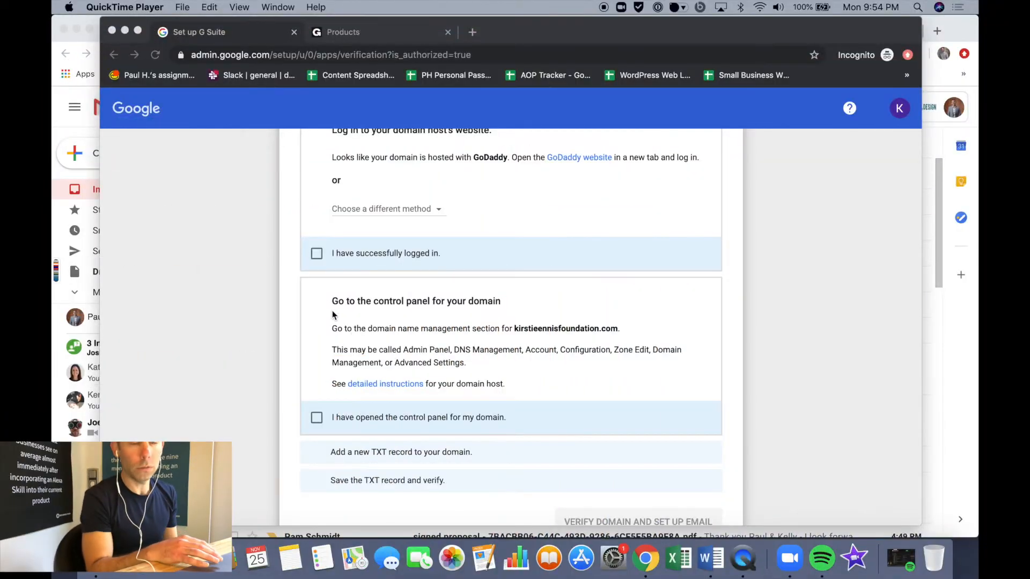
click(317, 256)
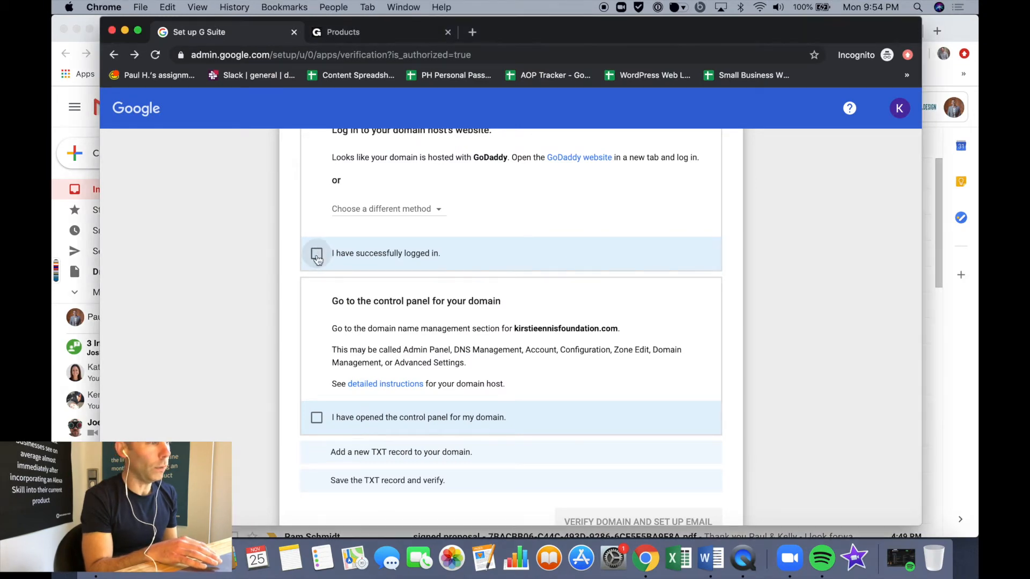
click(317, 255)
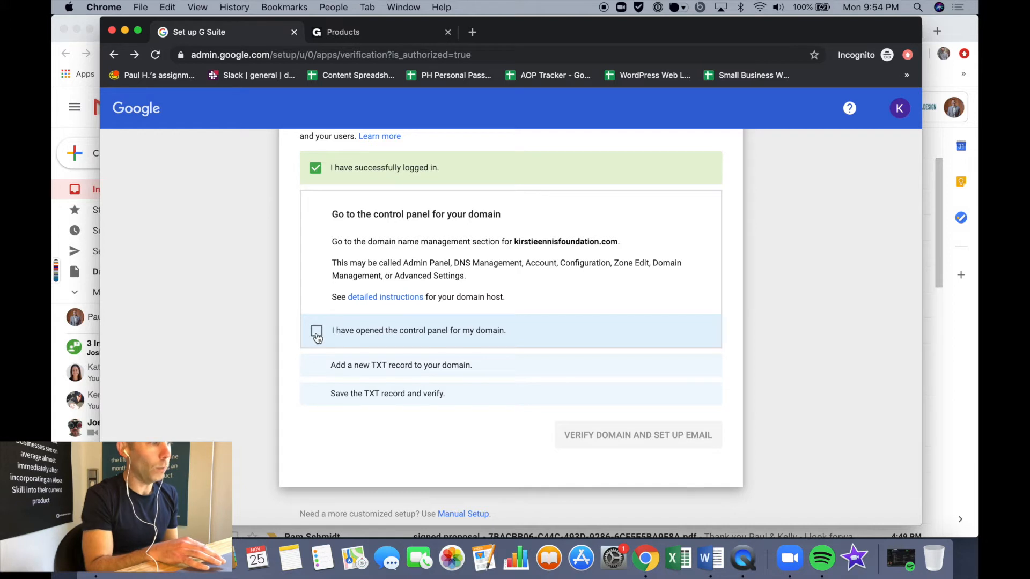
Switch to GoDaddy and open the DNS records of kirstieennisfoundation.com
click(396, 36)
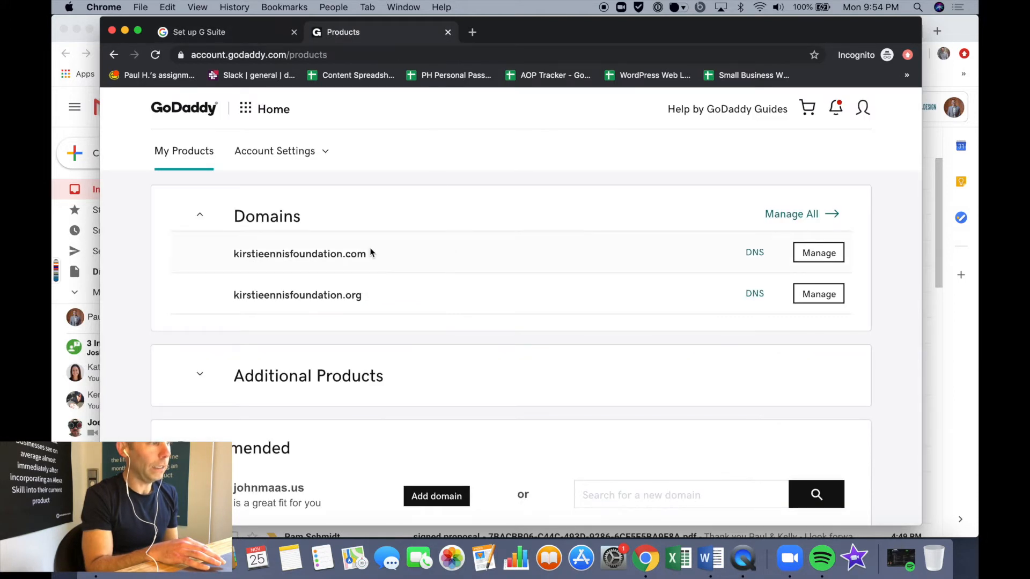
click(766, 260)
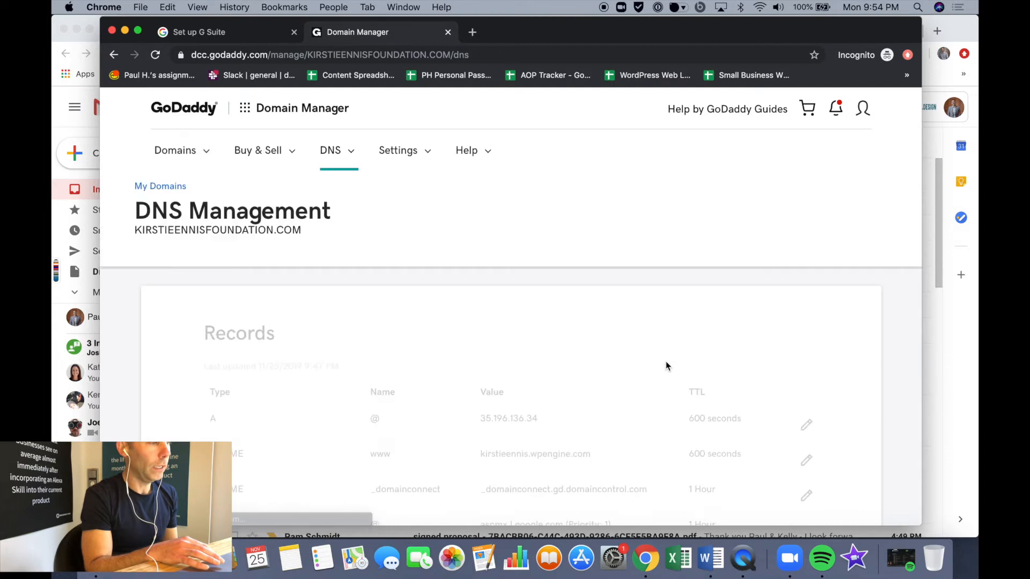
scroll(667, 366, down, 3)
scroll(666, 367, down, 1)
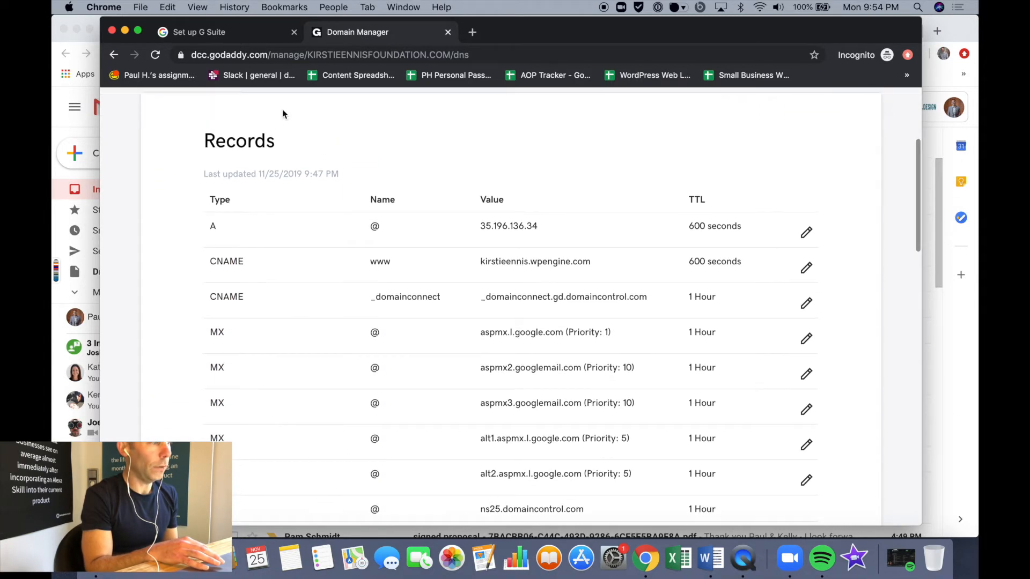
Return to the G Suite setup, confirm that the domain's control panel is open, and copy the TXT record's verification value
click(228, 33)
click(323, 332)
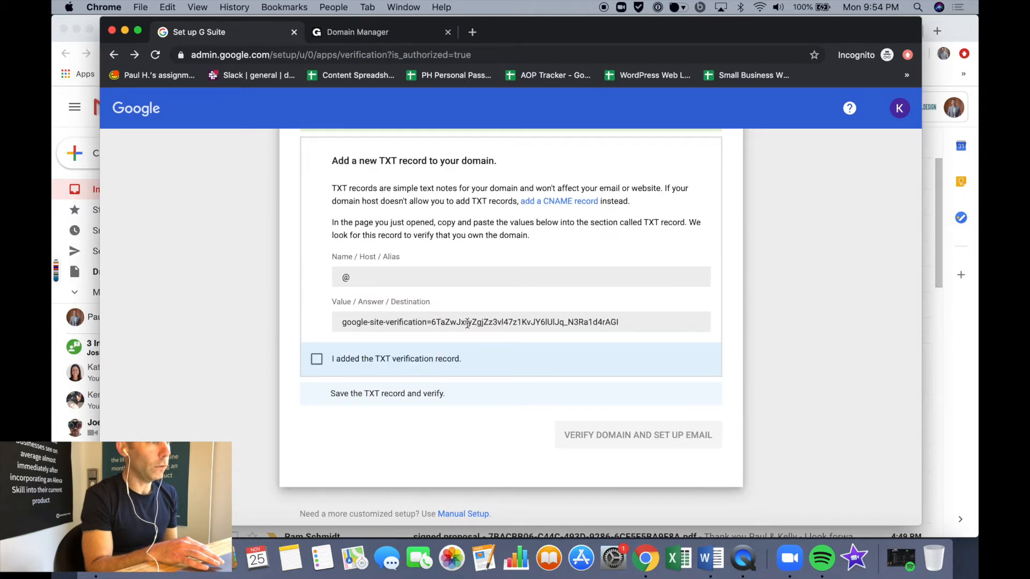
click(467, 323)
right_click(467, 324)
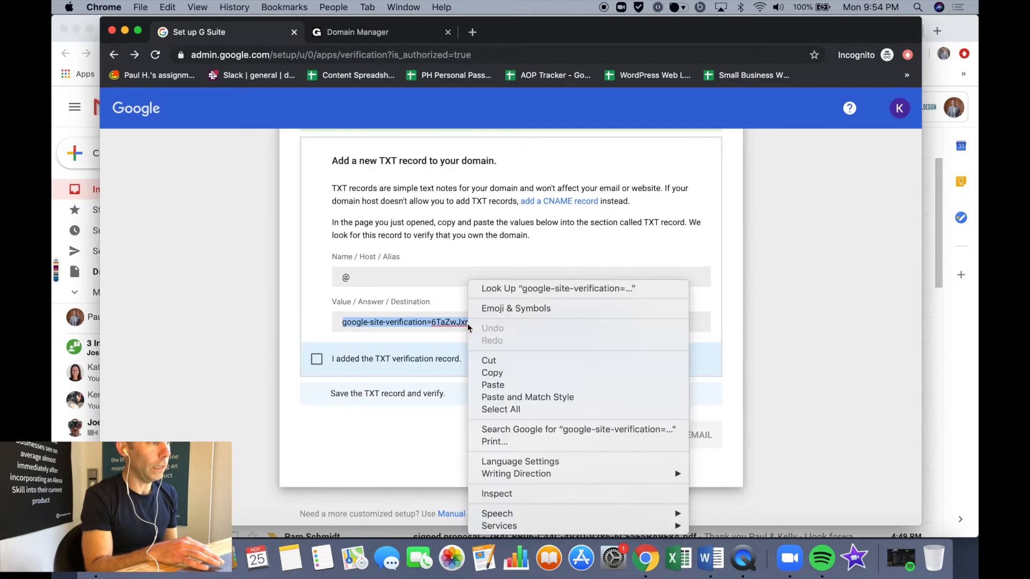
click(492, 372)
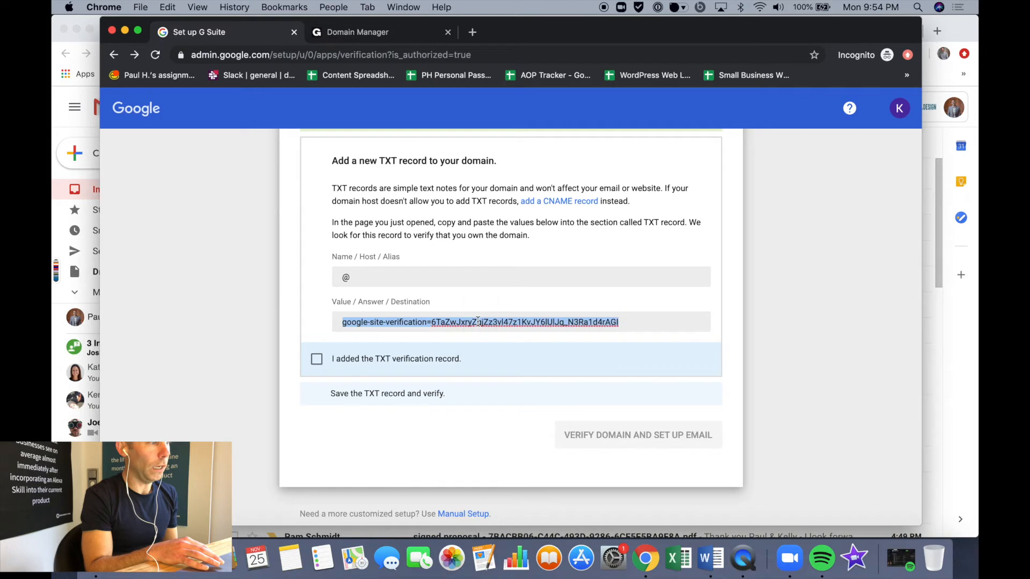
Switch to GoDaddy and add a new DNS record of type CNAME for the domain
click(334, 36)
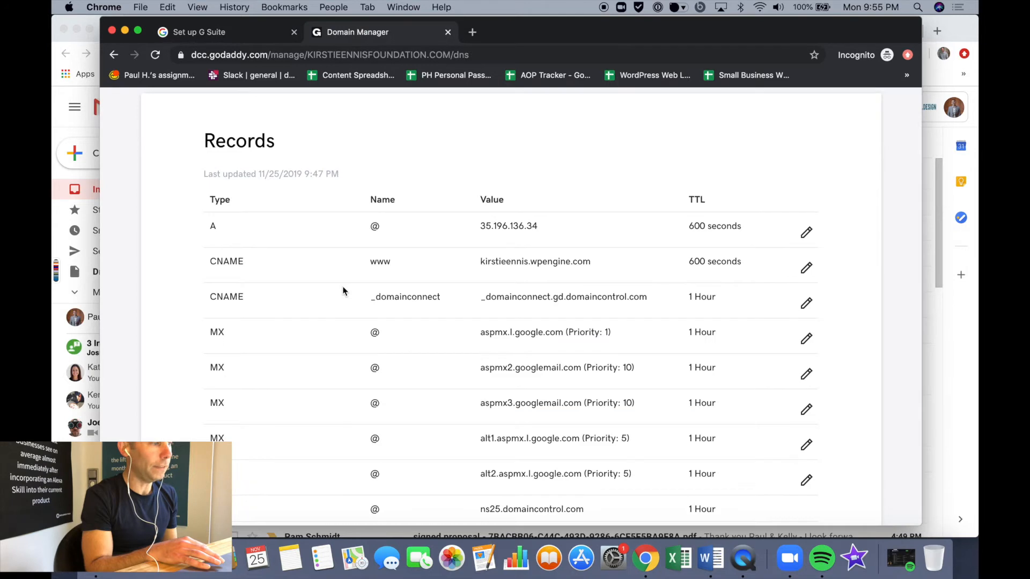
scroll(285, 220, down, 8)
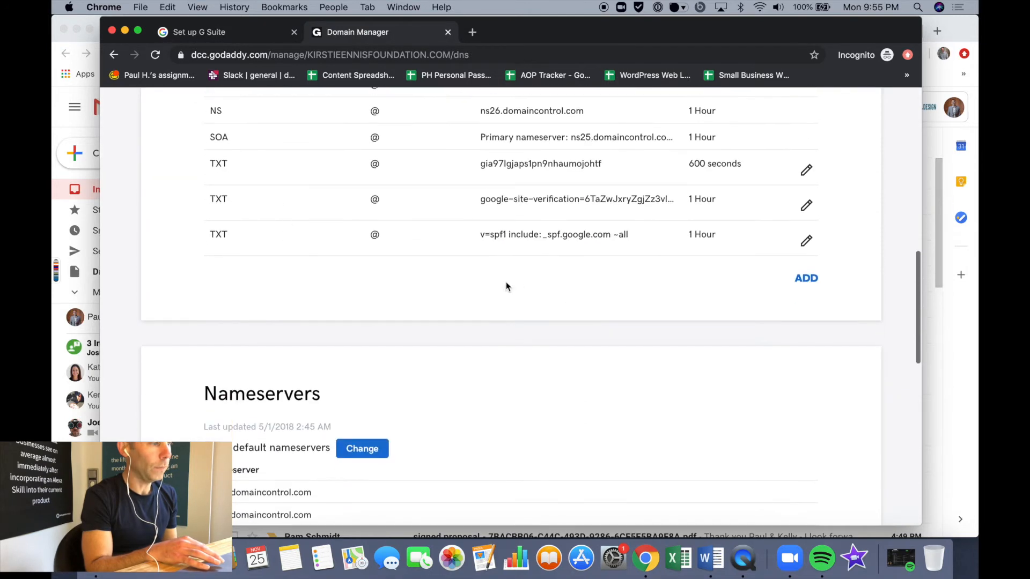
click(805, 280)
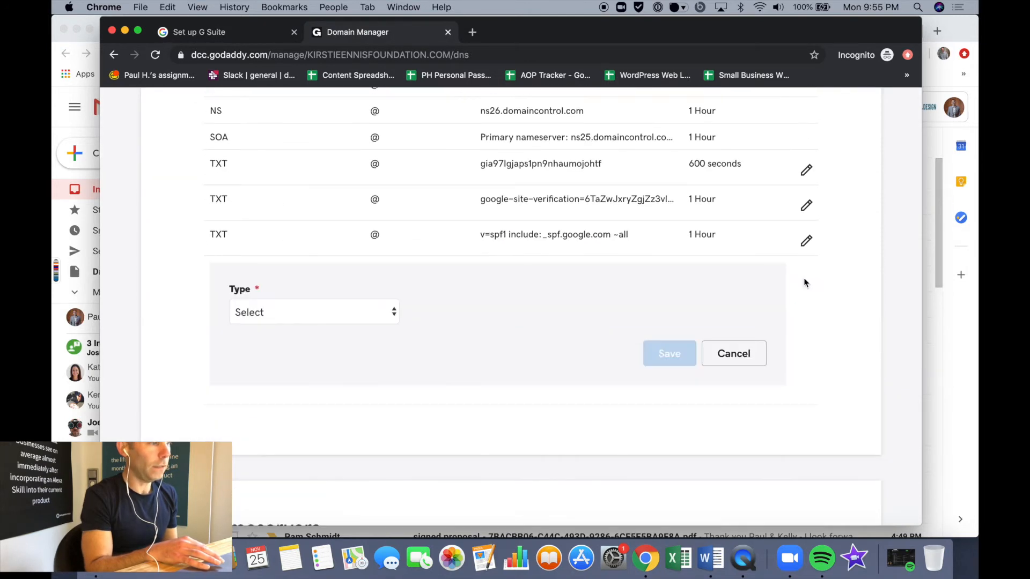
click(397, 312)
click(355, 350)
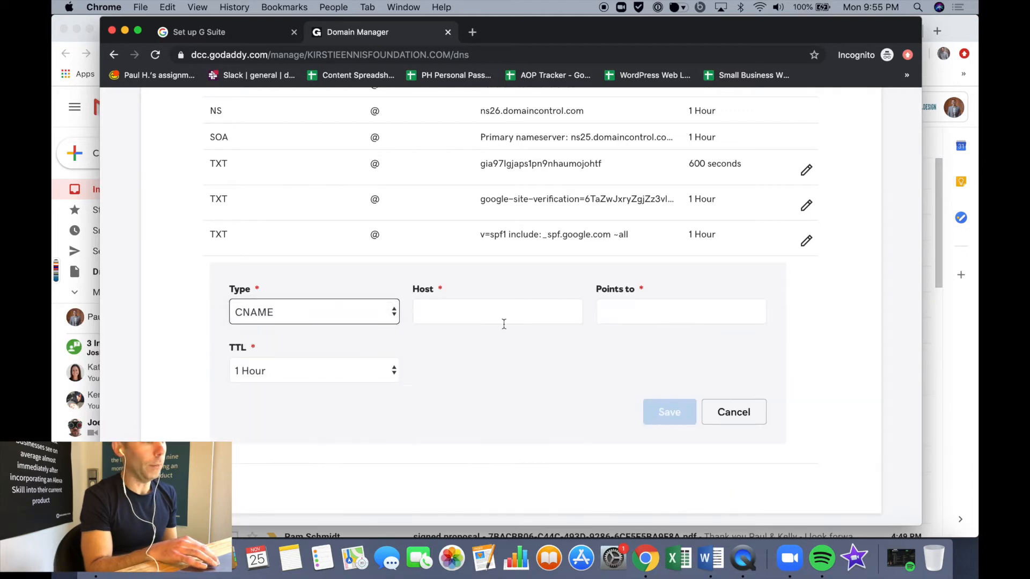
Fill in the new record with host @, the copied site-verification value as its target, and a Custom TTL
click(239, 31)
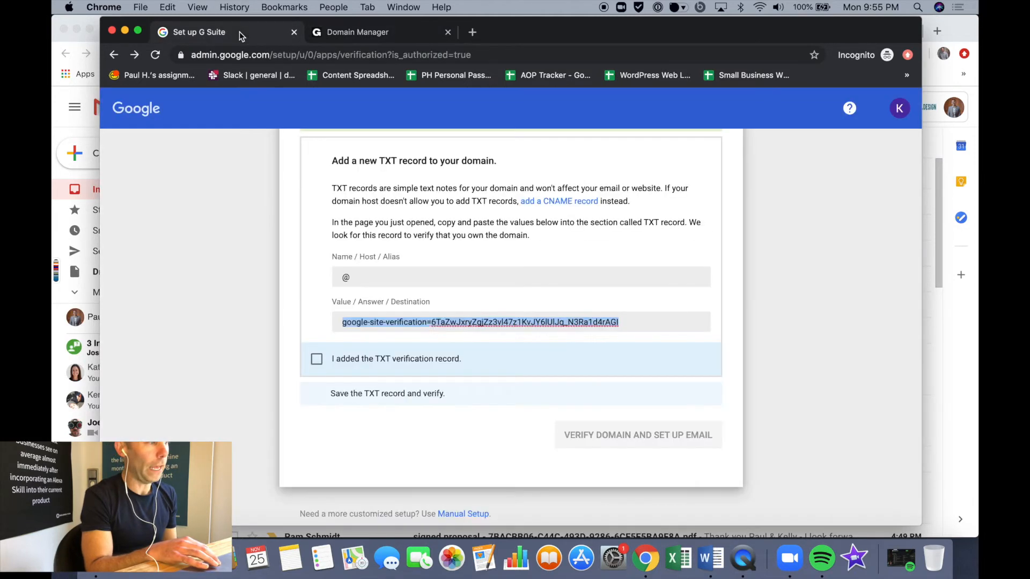
click(362, 34)
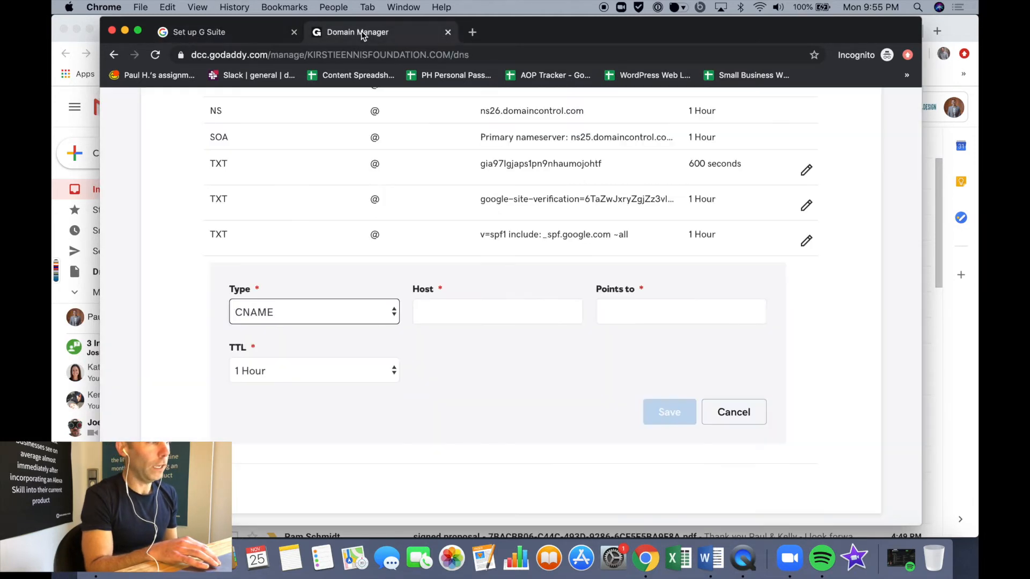
click(478, 309)
click(465, 339)
click(642, 312)
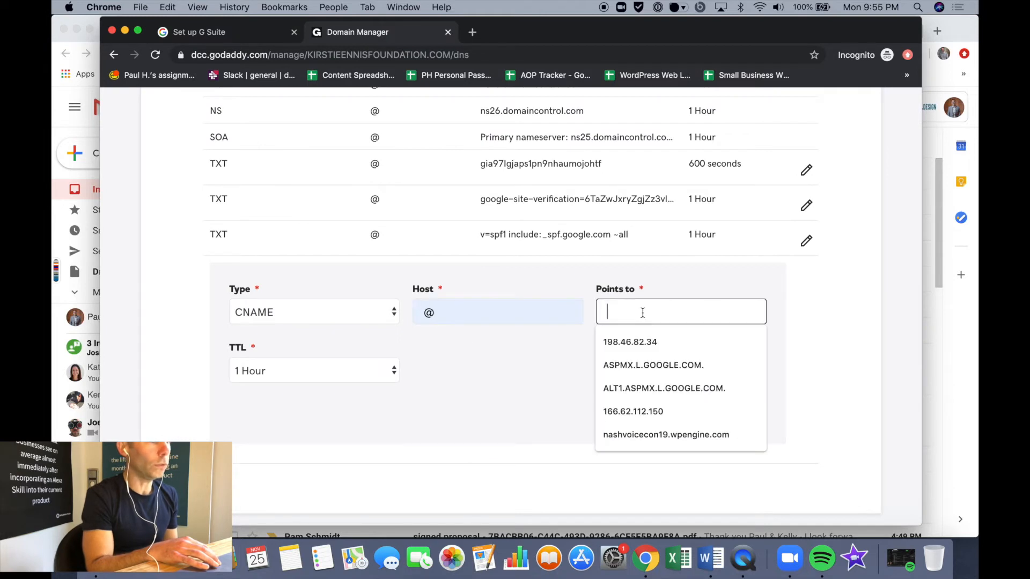
key(super+v)
click(559, 361)
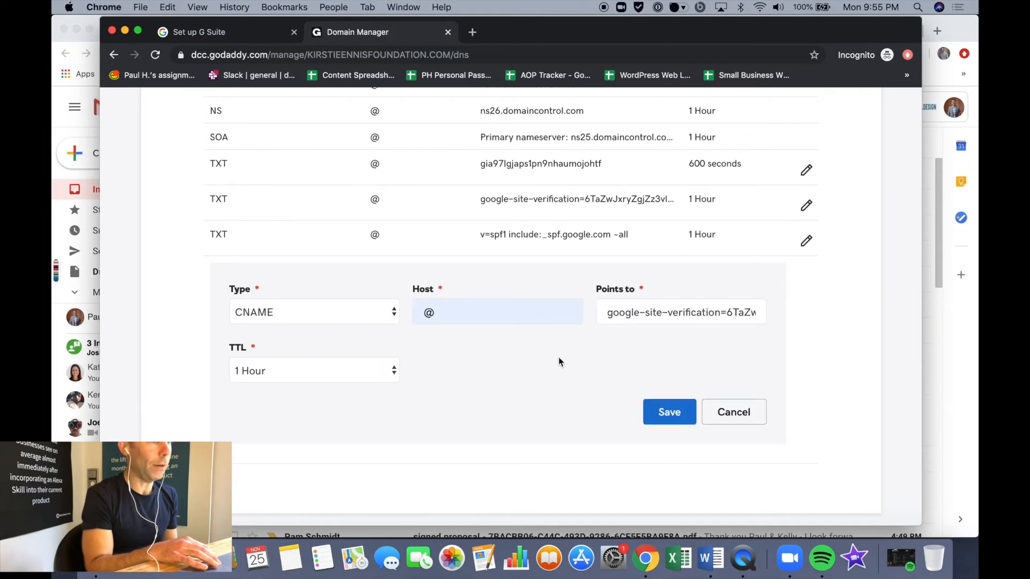
click(331, 371)
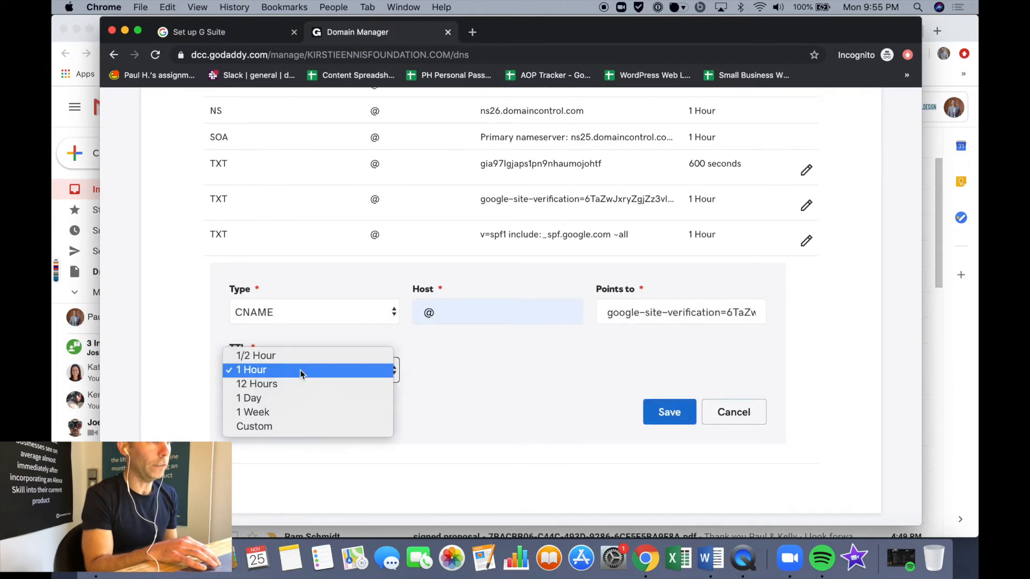
click(299, 430)
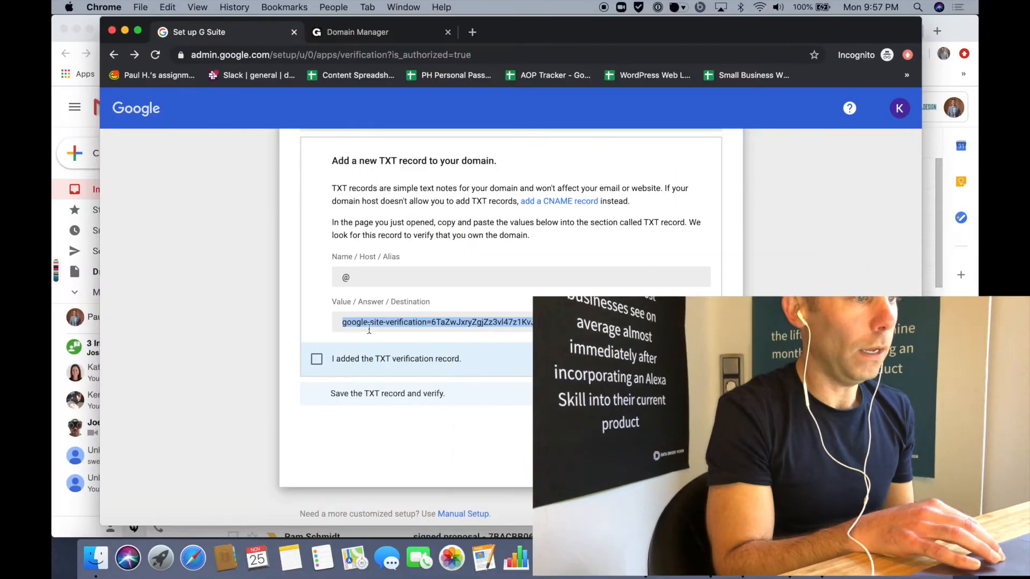
Confirm in the G Suite setup that the TXT verification record was added and saved, and verify the domain to set up email
click(317, 359)
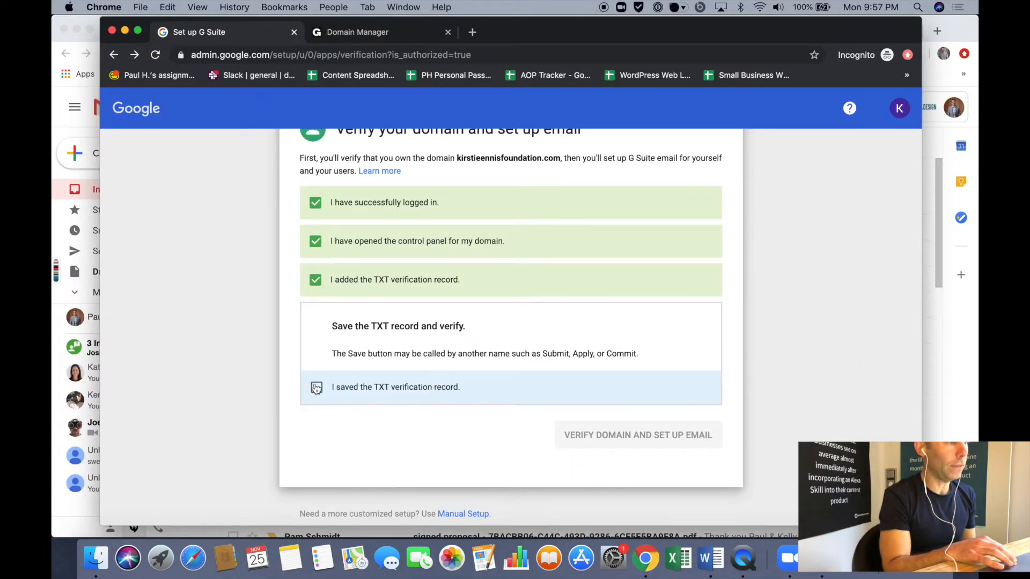
click(317, 387)
click(617, 436)
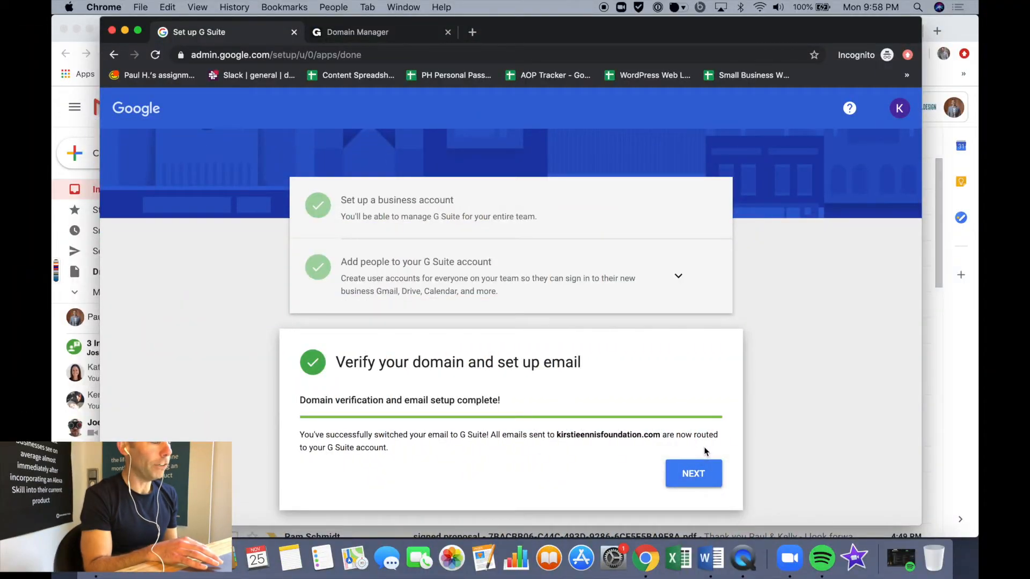
Continue to the plan selection and choose the G Suite Basic plan at $6.00/user/month
click(692, 474)
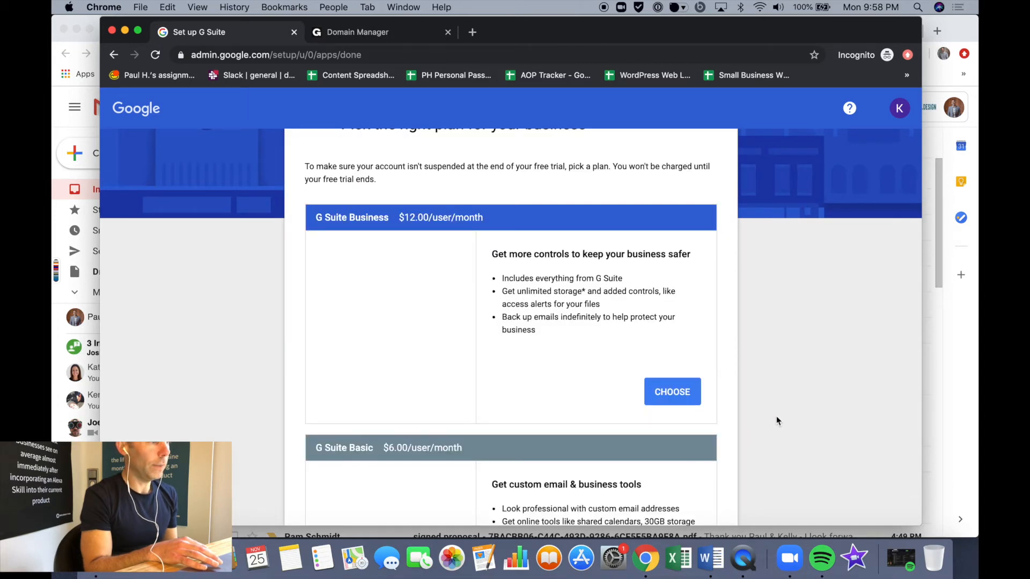
scroll(777, 416, down, 6)
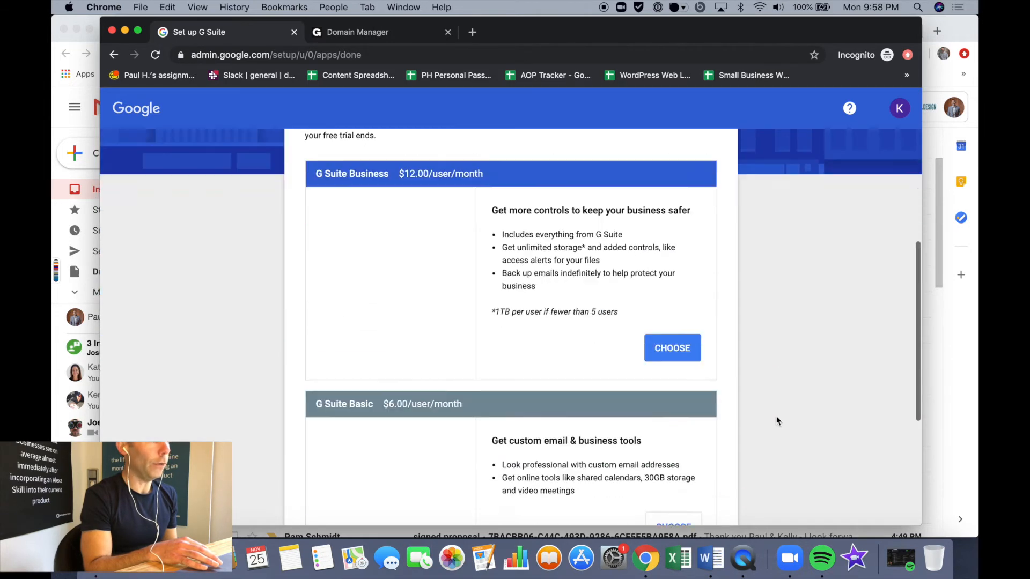
scroll(777, 416, down, 3)
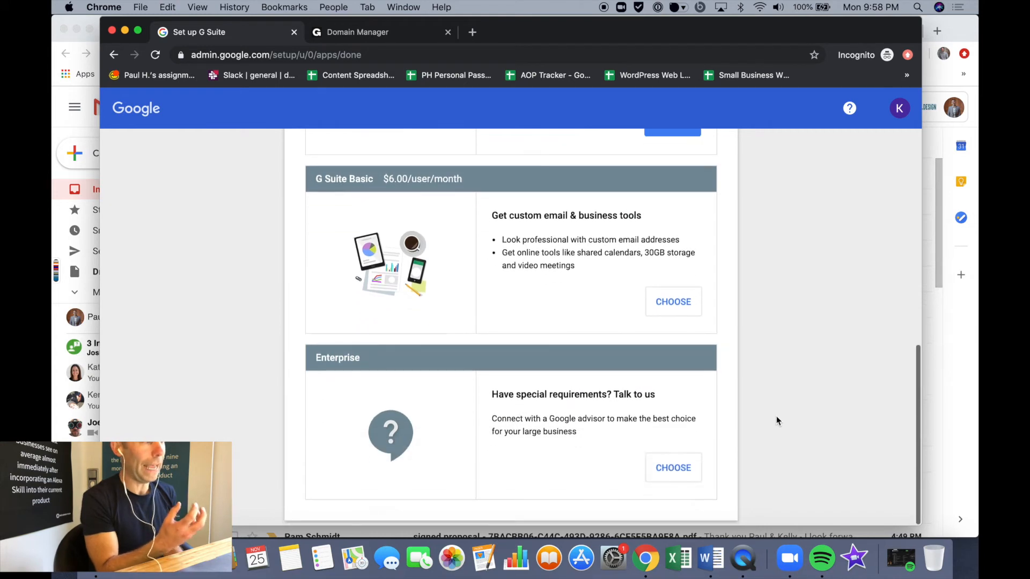
scroll(777, 417, down, 6)
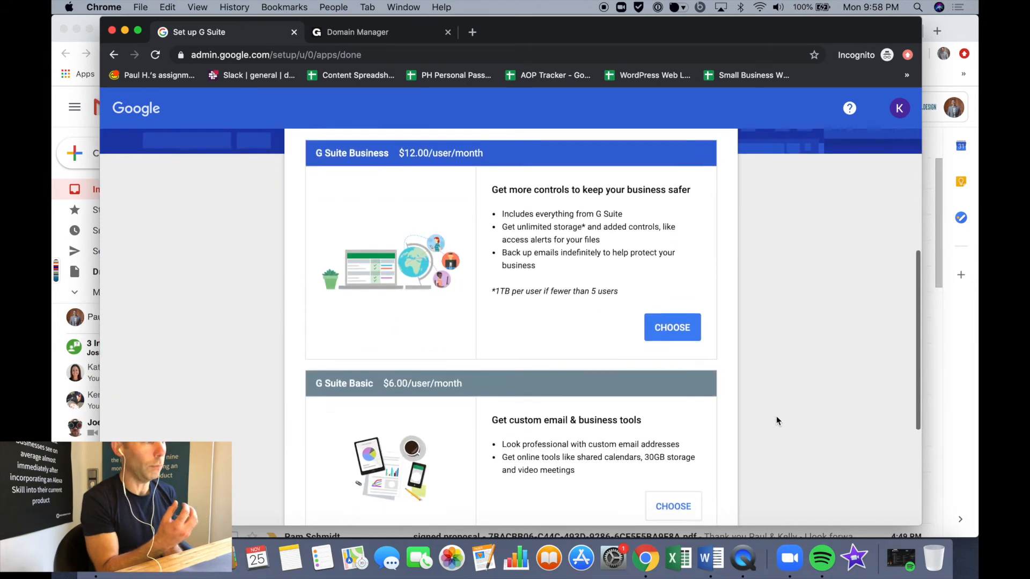
scroll(777, 416, down, 1)
click(667, 392)
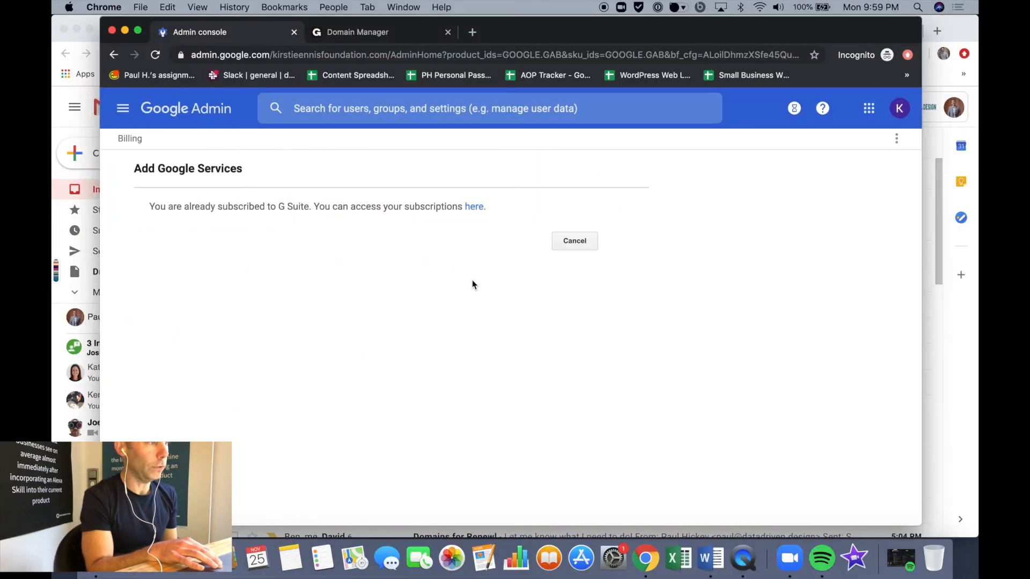
Go to the Google Admin console home and open the user management page
click(129, 112)
click(164, 160)
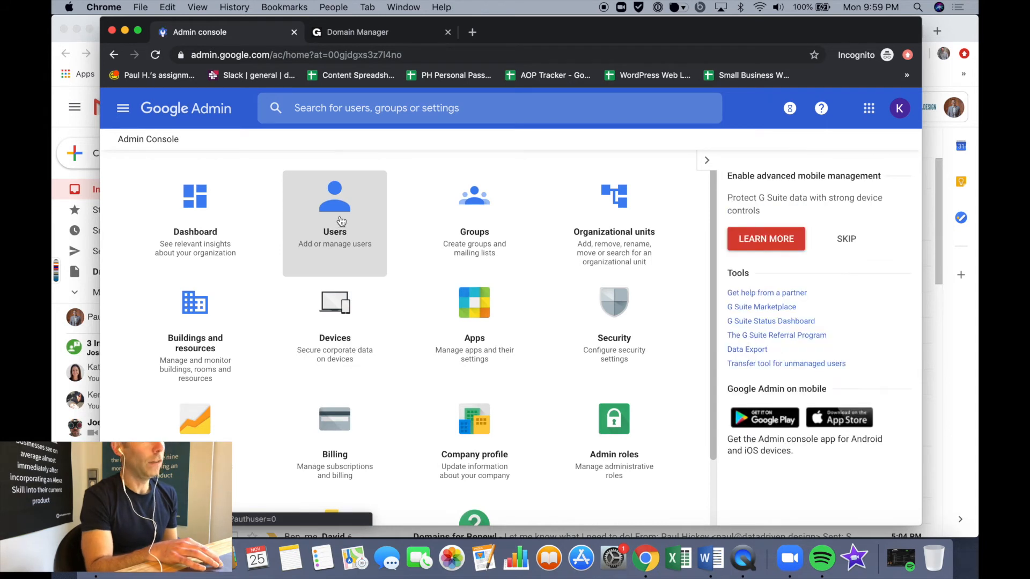
click(341, 221)
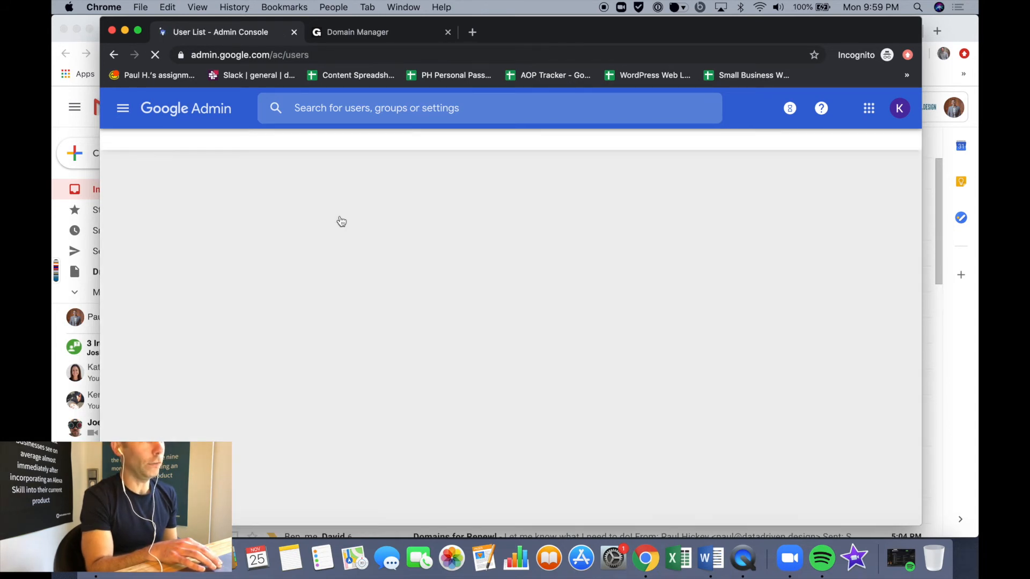